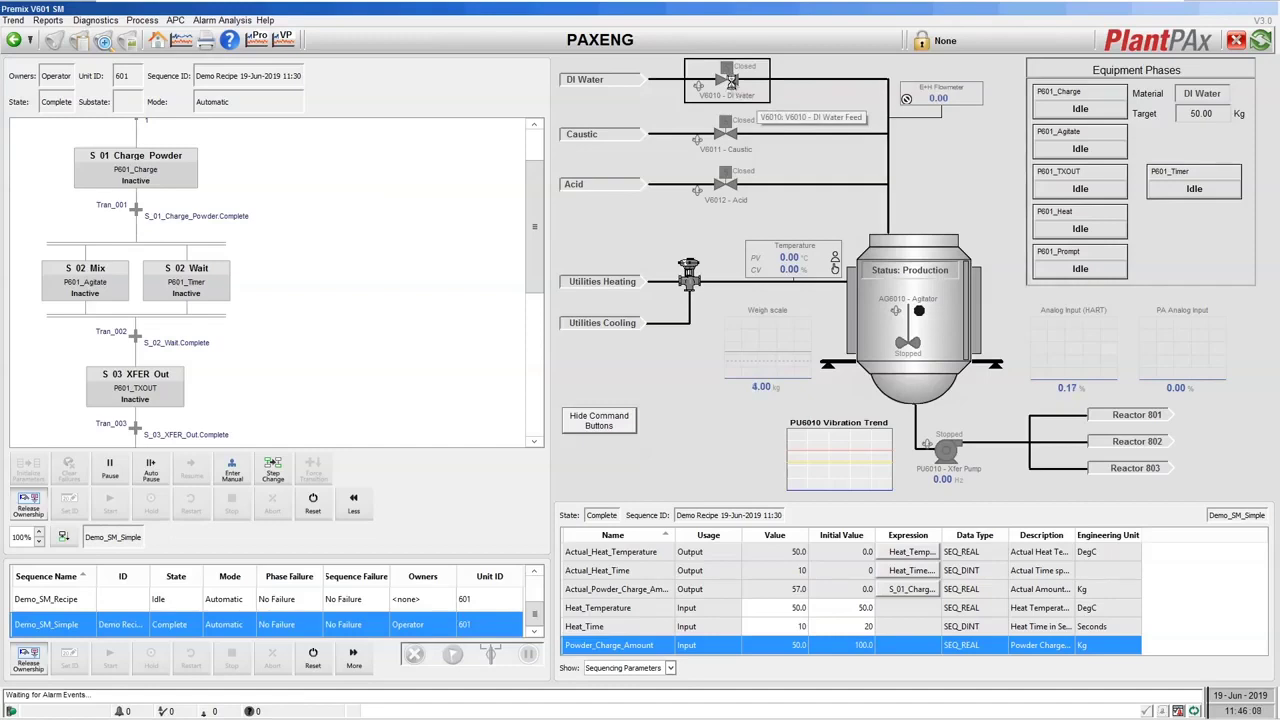
Step: Open the faceplates of the V6010 DI Water feed valve, the P601_Level weigh scale and the PU6010 transfer pump
{"action": "left_click", "coordinate": [732, 88]}
{"action": "left_click_drag", "start_coordinate": [950, 77], "coordinate": [588, 213]}
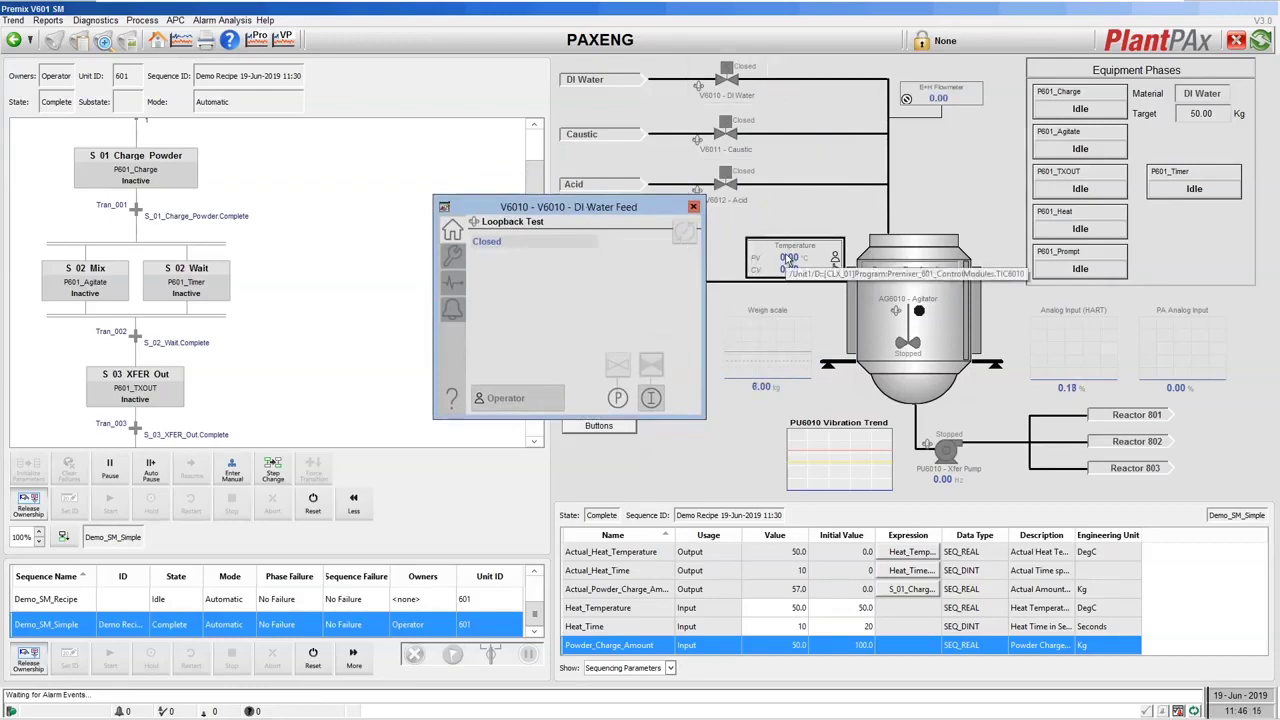
{"action": "left_click", "coordinate": [786, 310]}
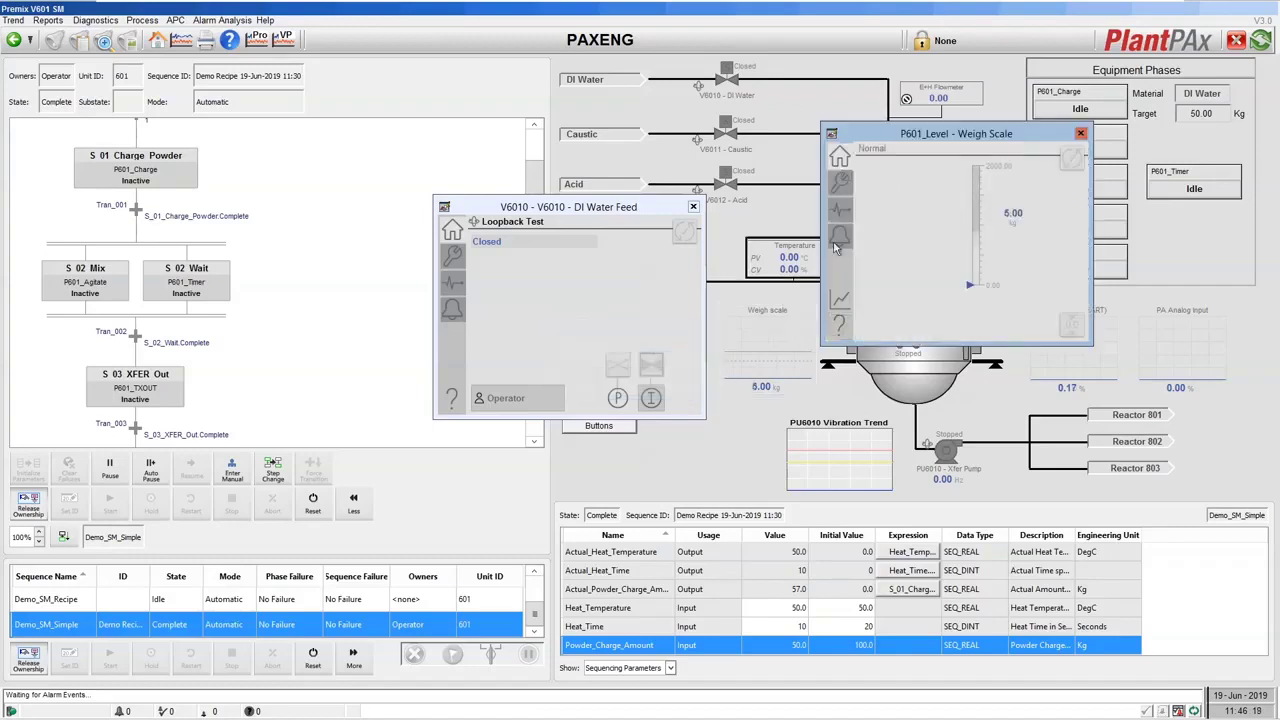
{"action": "left_click_drag", "start_coordinate": [960, 133], "coordinate": [892, 140]}
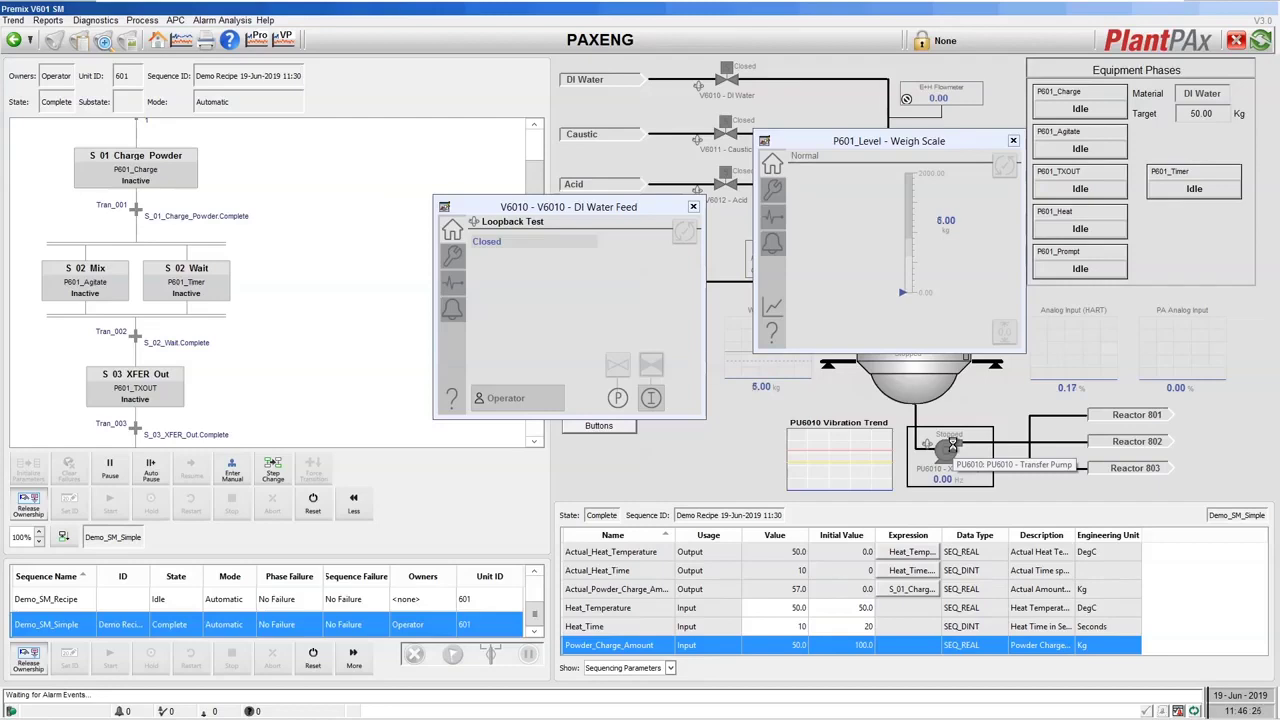
{"action": "left_click", "coordinate": [952, 444]}
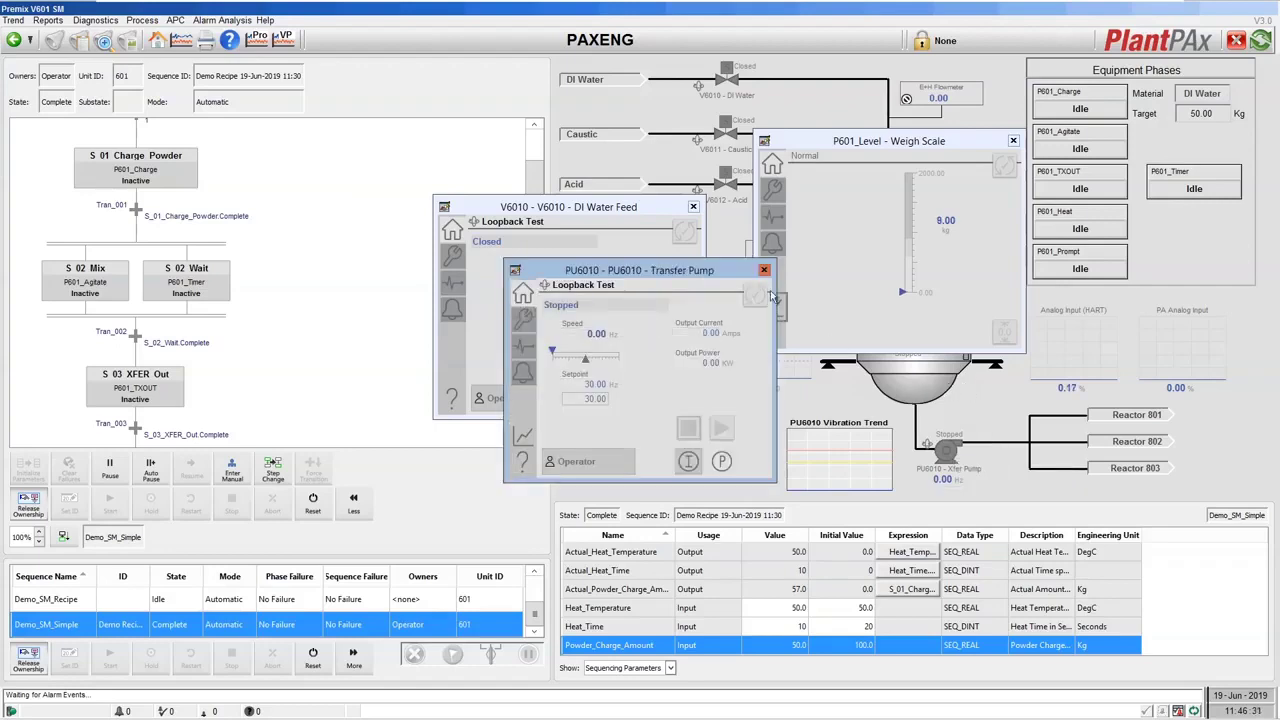
Step: Close the transfer pump, weigh scale and DI Water feed valve faceplates
{"action": "left_click", "coordinate": [764, 271]}
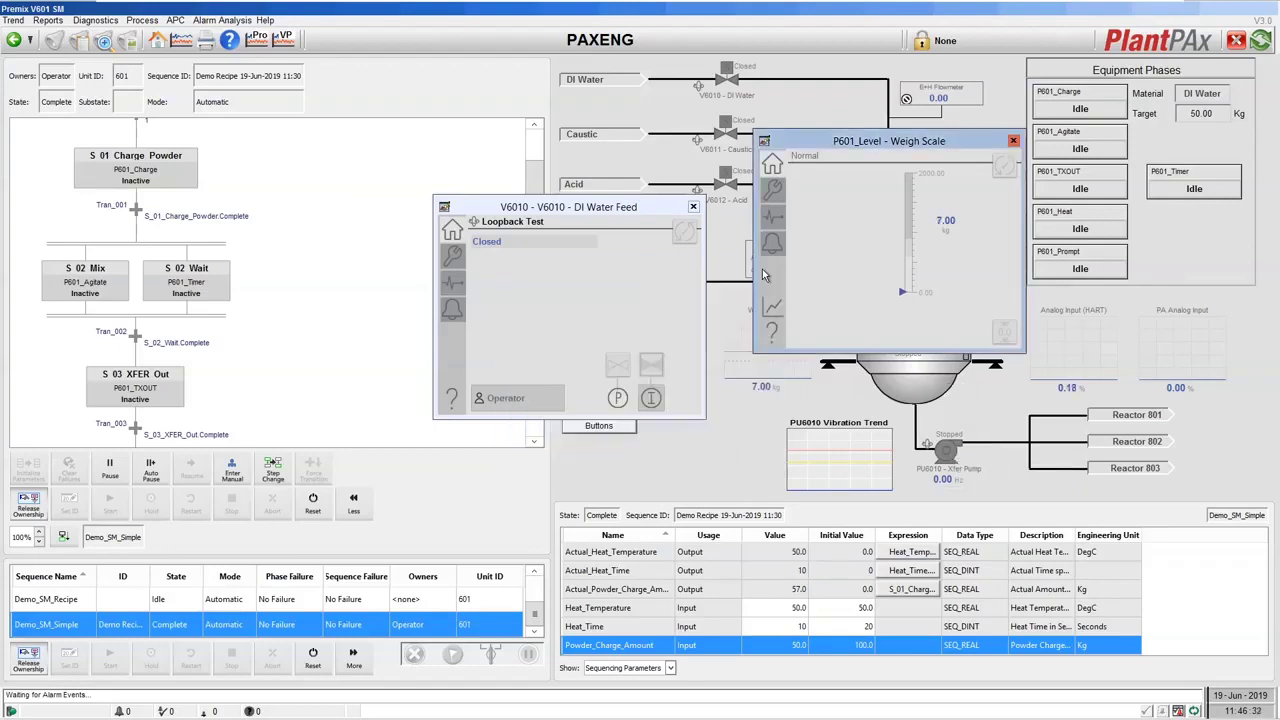
{"action": "left_click", "coordinate": [1013, 140]}
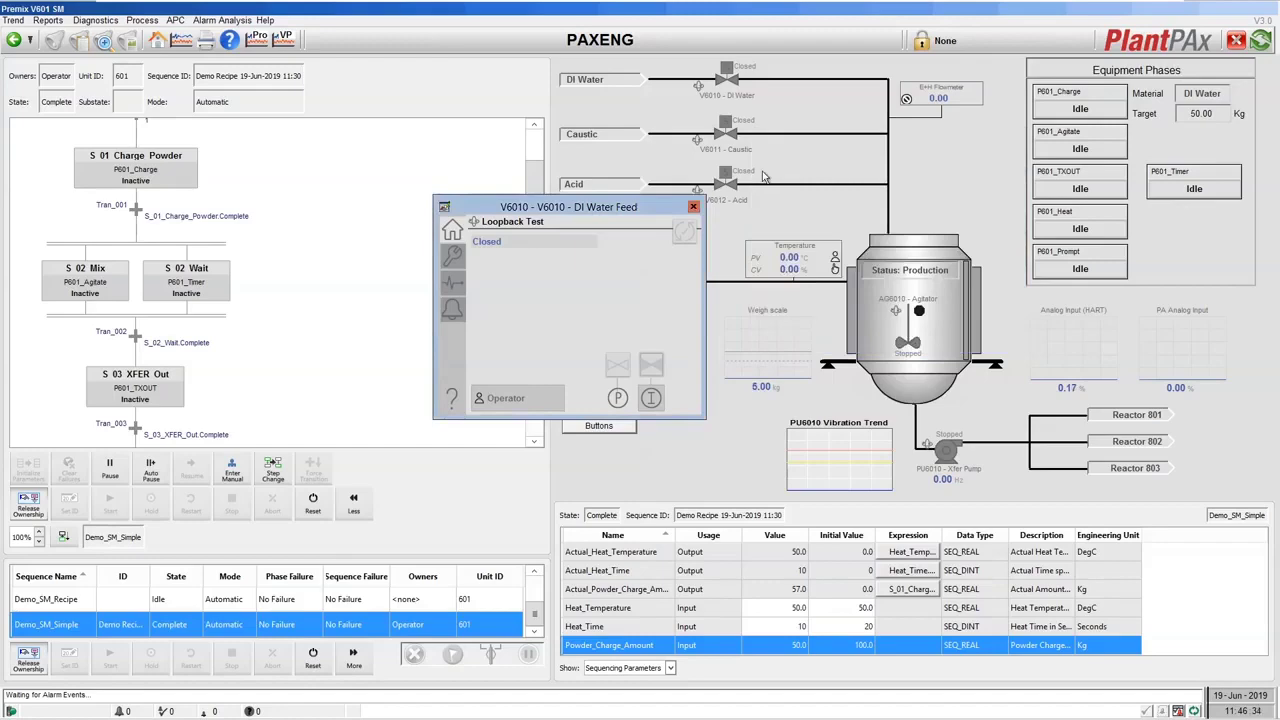
{"action": "left_click", "coordinate": [694, 207]}
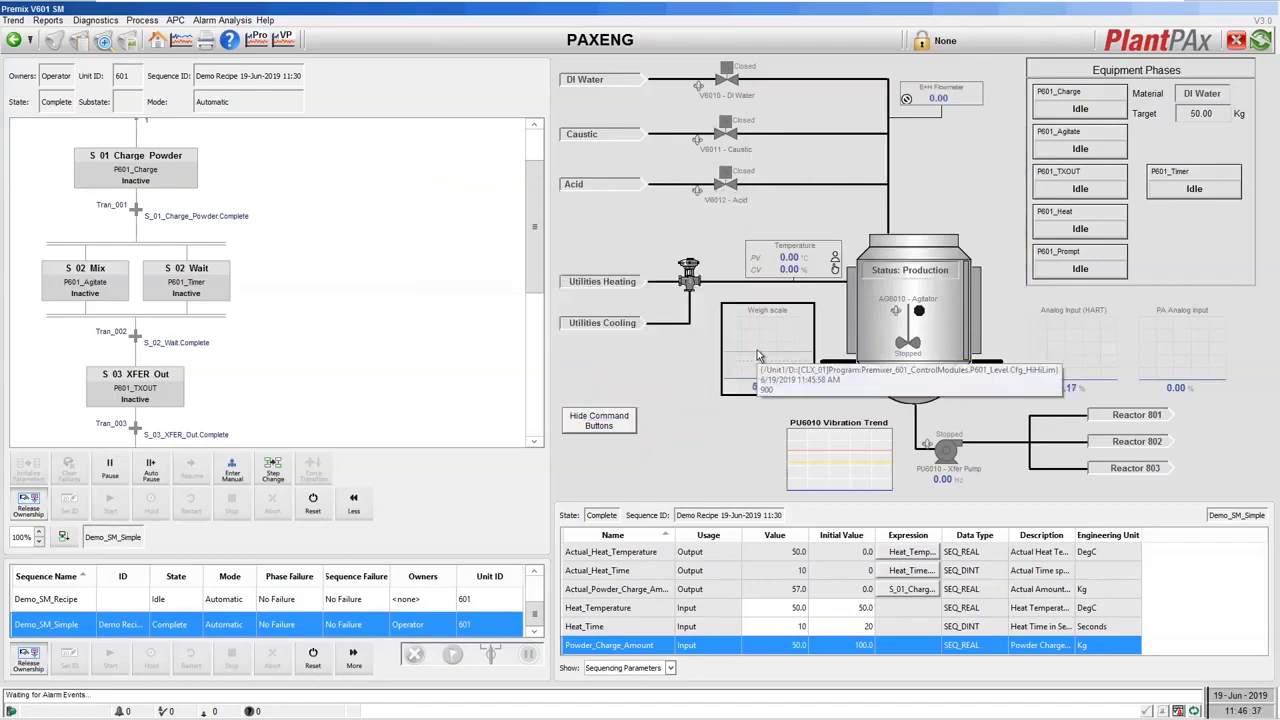
Step: Switch to Logix Designer and open the V6010 routine under Premixer_601_ControlModules to examine its P_ValveSO block
{"action": "key", "text": "alt+Tab"}
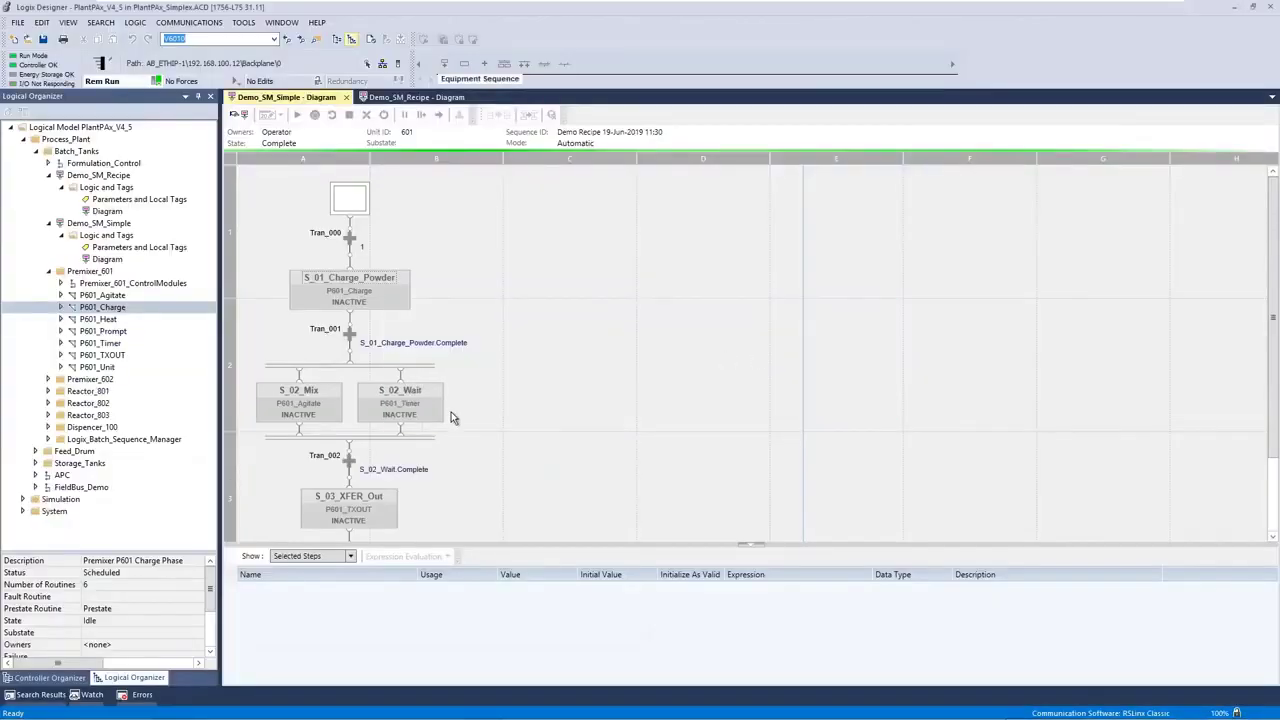
{"action": "left_click", "coordinate": [61, 284]}
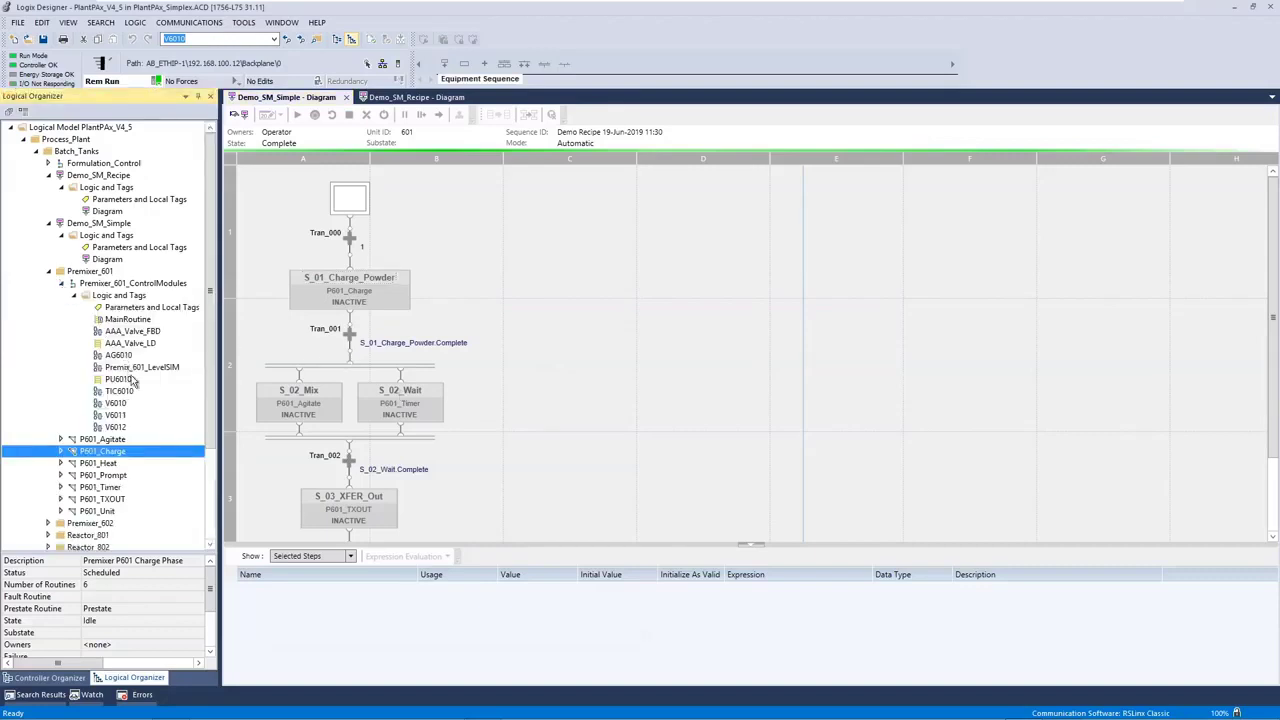
{"action": "double_click", "coordinate": [115, 404]}
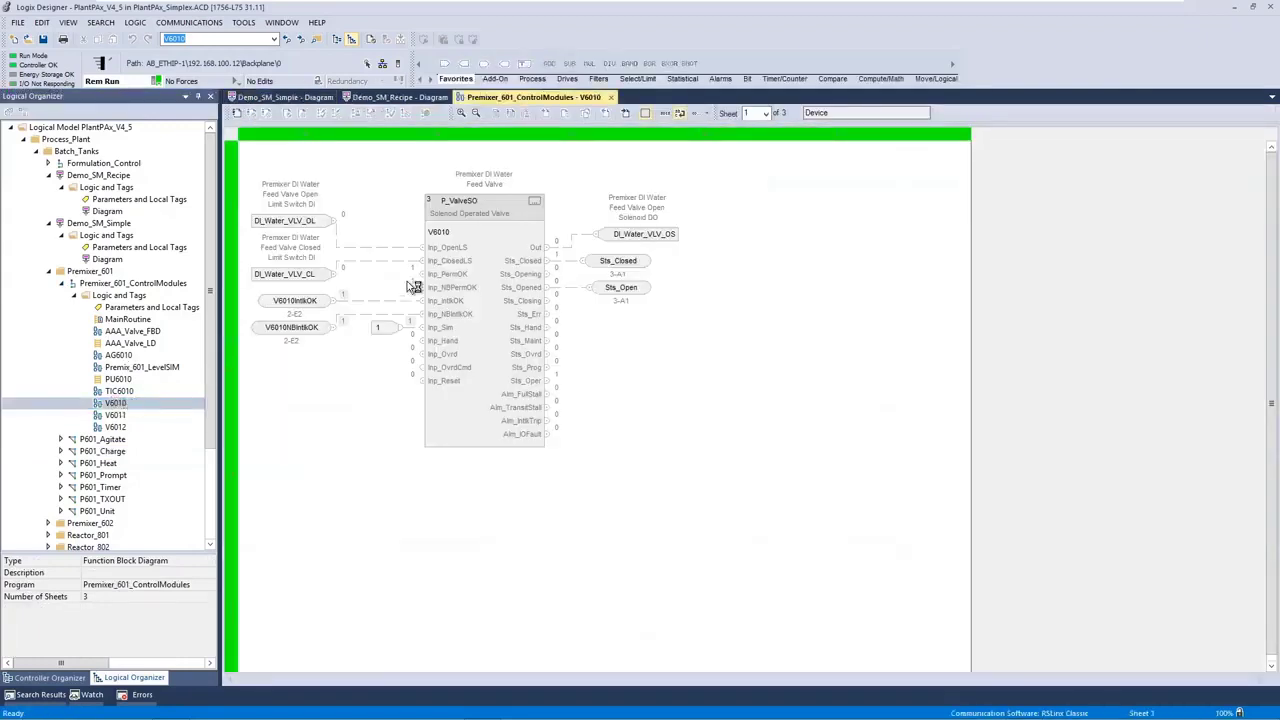
{"action": "scroll", "coordinate": [407, 287], "scroll_direction": "up", "scroll_amount": 3}
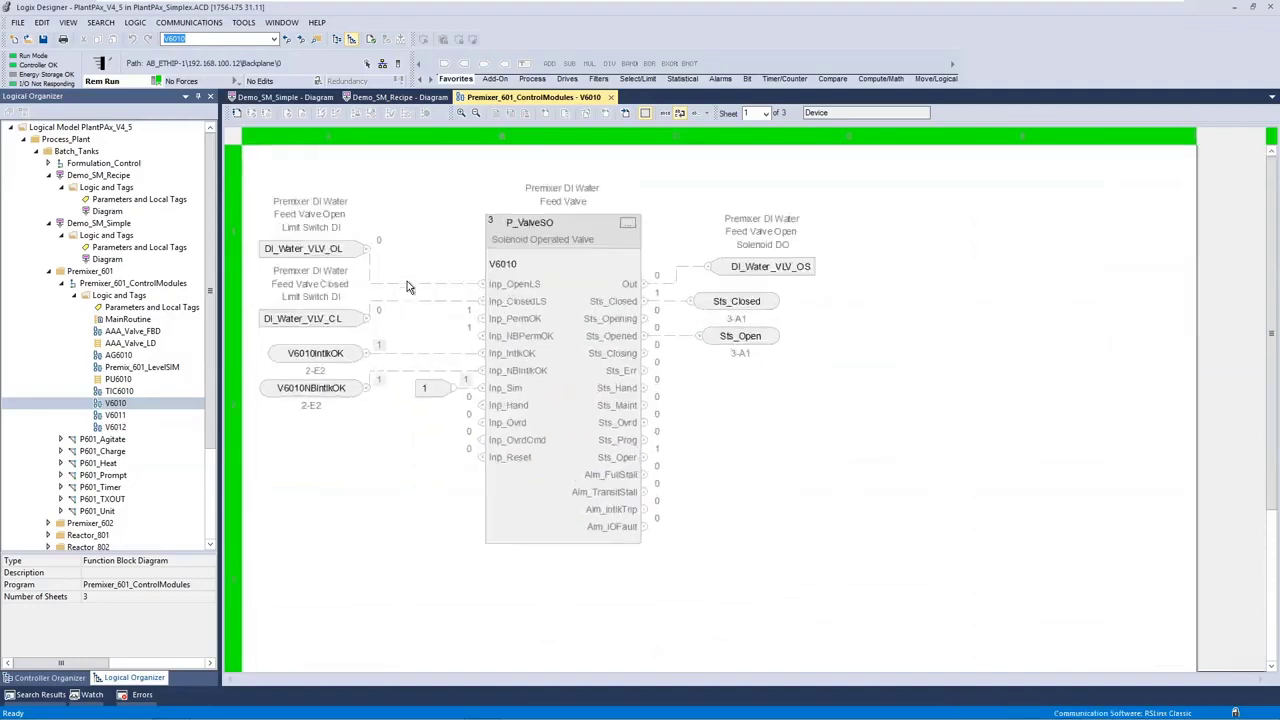
{"action": "scroll", "coordinate": [407, 287], "scroll_direction": "up", "scroll_amount": 1}
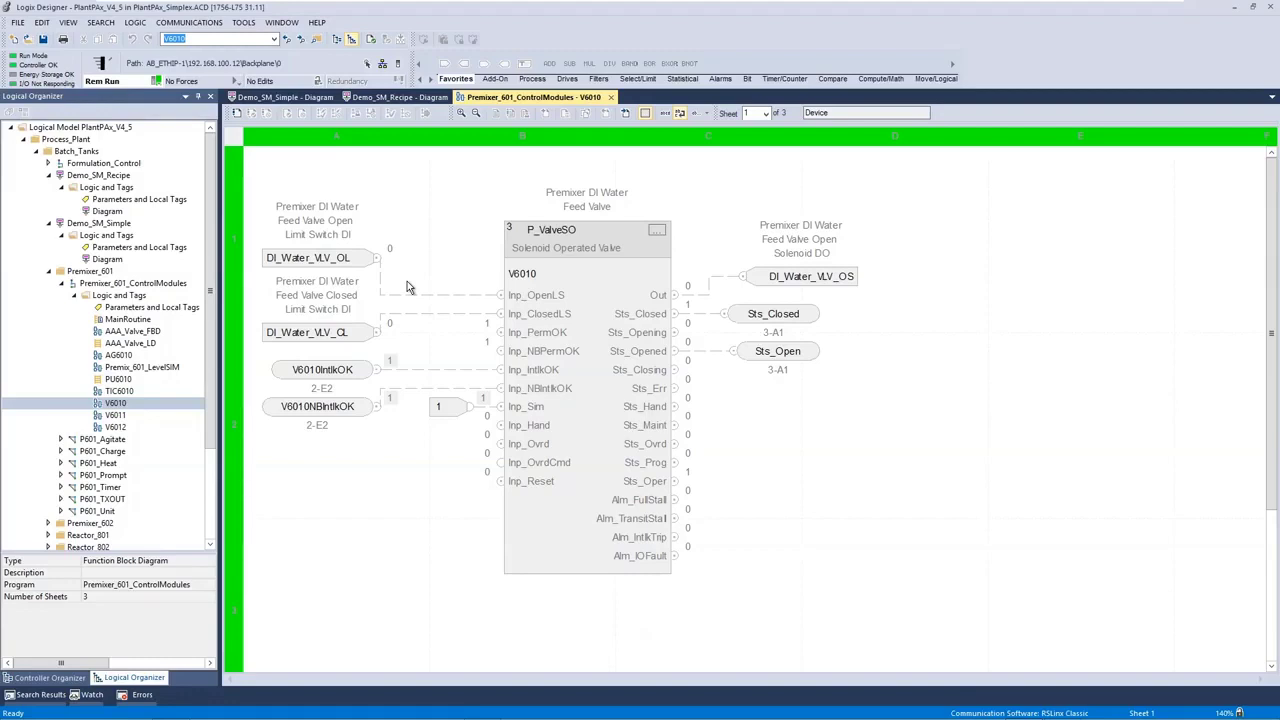
{"action": "key", "text": "alt+Tab"}
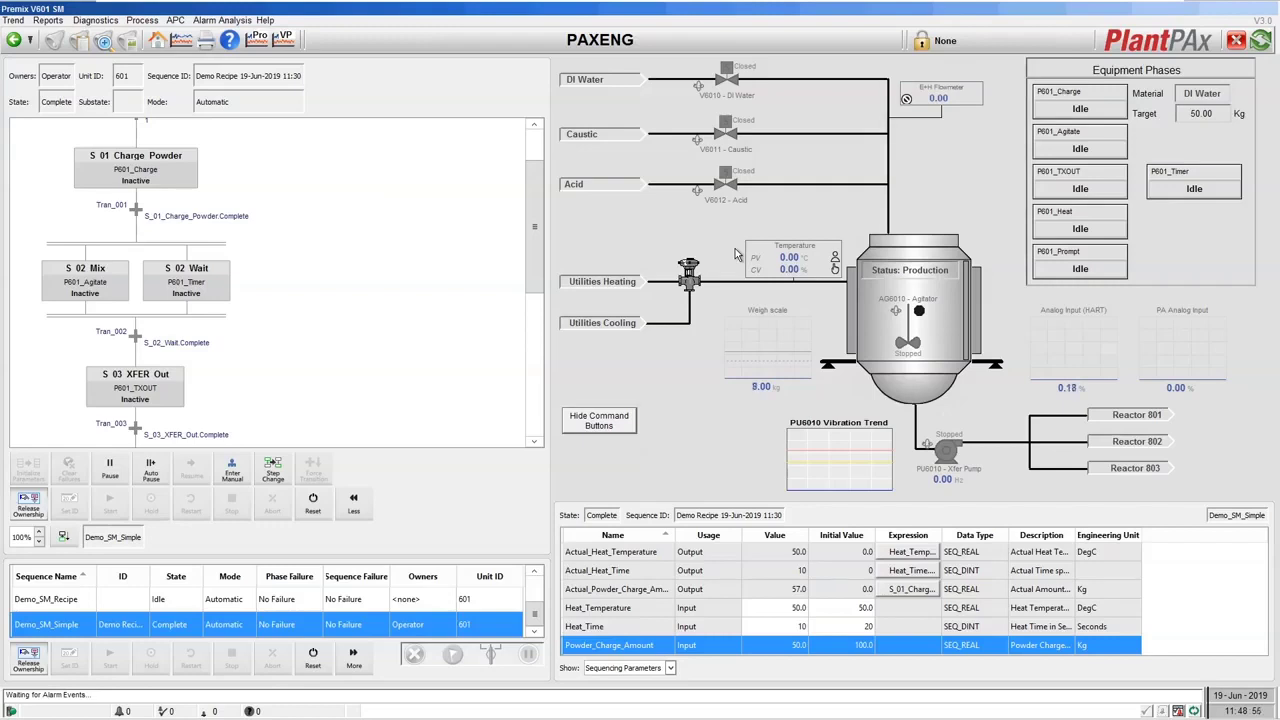
{"action": "key", "text": "alt+Tab"}
{"action": "key", "text": "alt+Tab"}
{"action": "key", "text": "alt+Tab"}
{"action": "key", "text": "alt+Tab"}
{"action": "key", "text": "alt+Tab"}
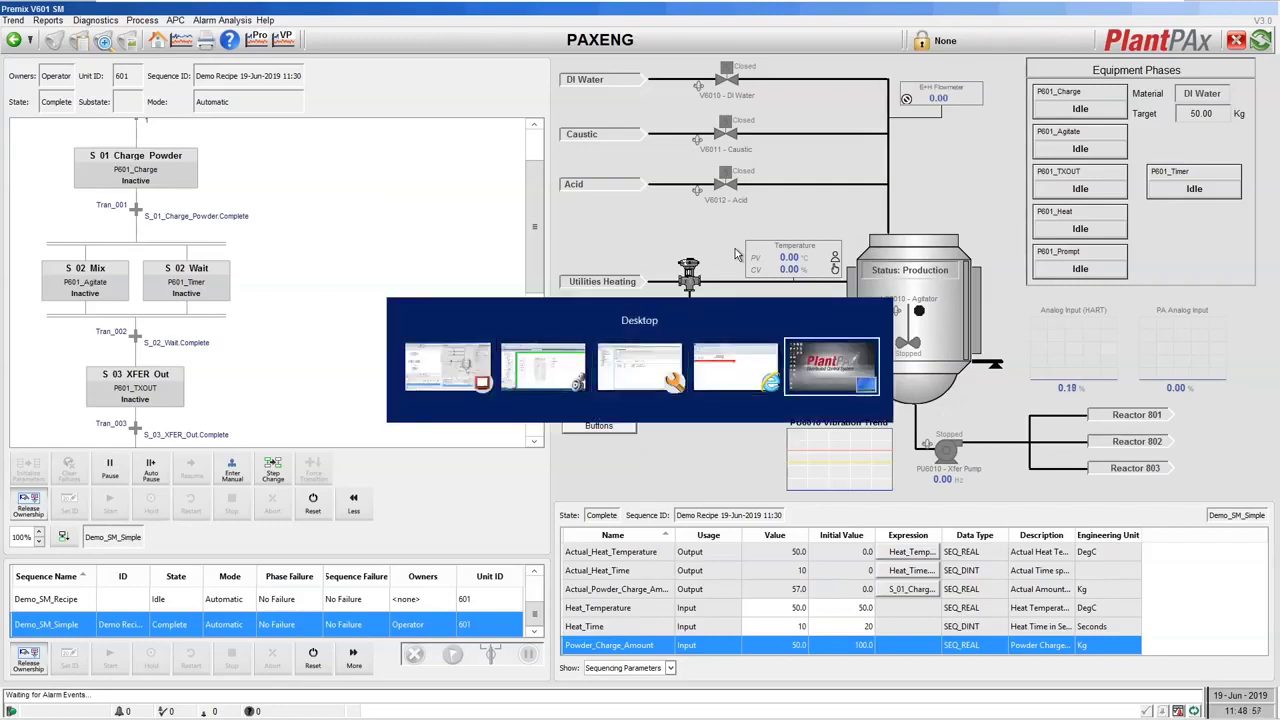
{"action": "key", "text": "alt+Tab"}
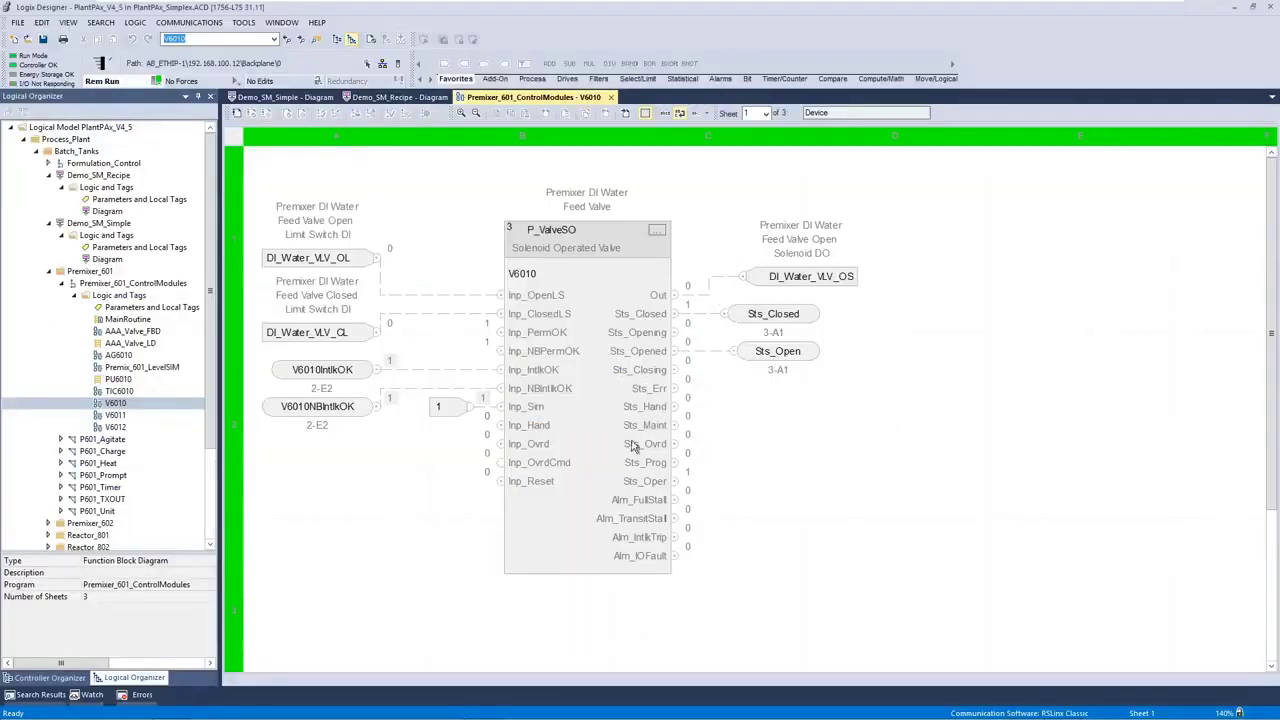
Step: Go through the Premixer_601 phases from P601_Agitate to P601_TXOUT, and switch to the PlantPAx operator display to compare its Equipment Phases
{"action": "left_click", "coordinate": [92, 441]}
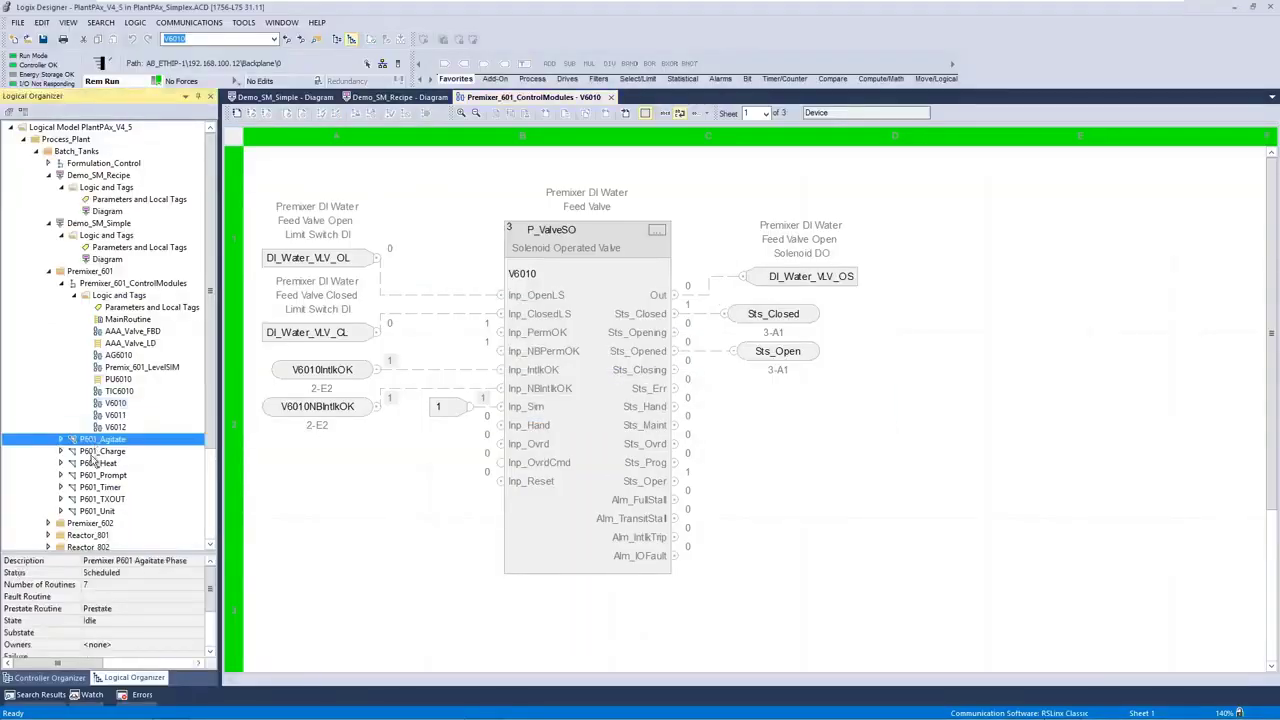
{"action": "left_click", "coordinate": [92, 452]}
{"action": "left_click", "coordinate": [92, 464]}
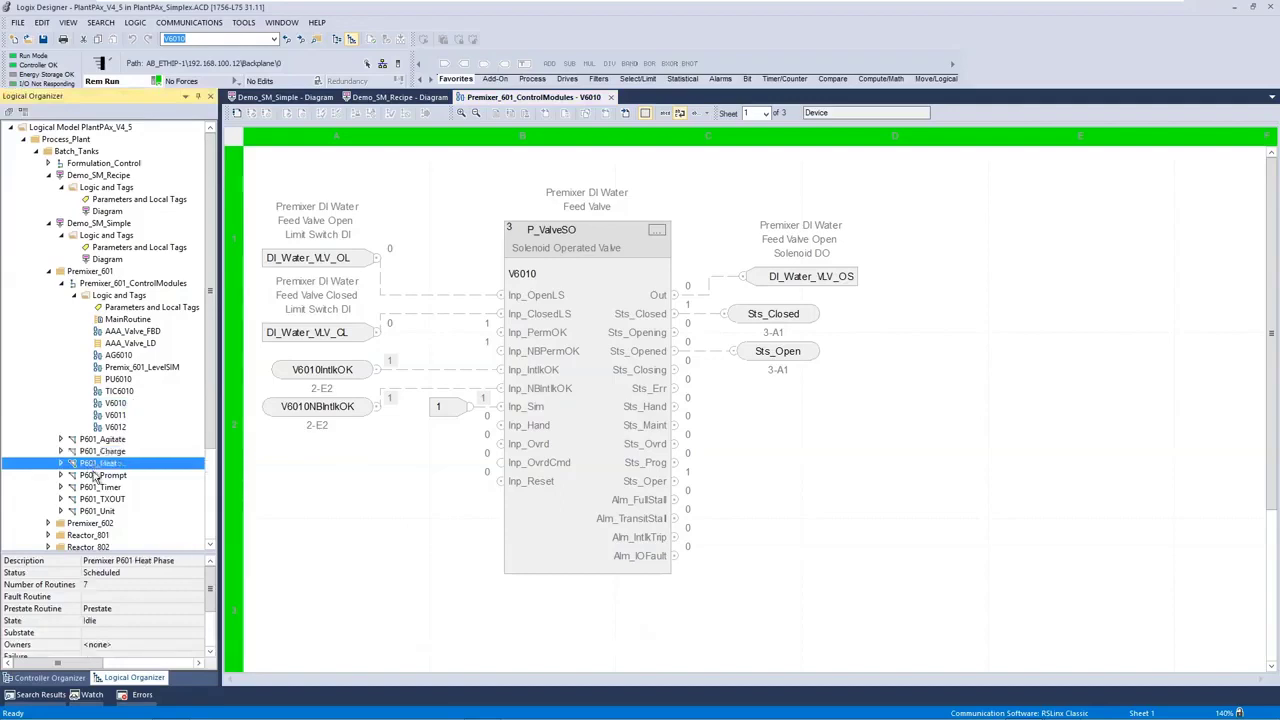
{"action": "left_click", "coordinate": [97, 476]}
{"action": "left_click", "coordinate": [98, 487]}
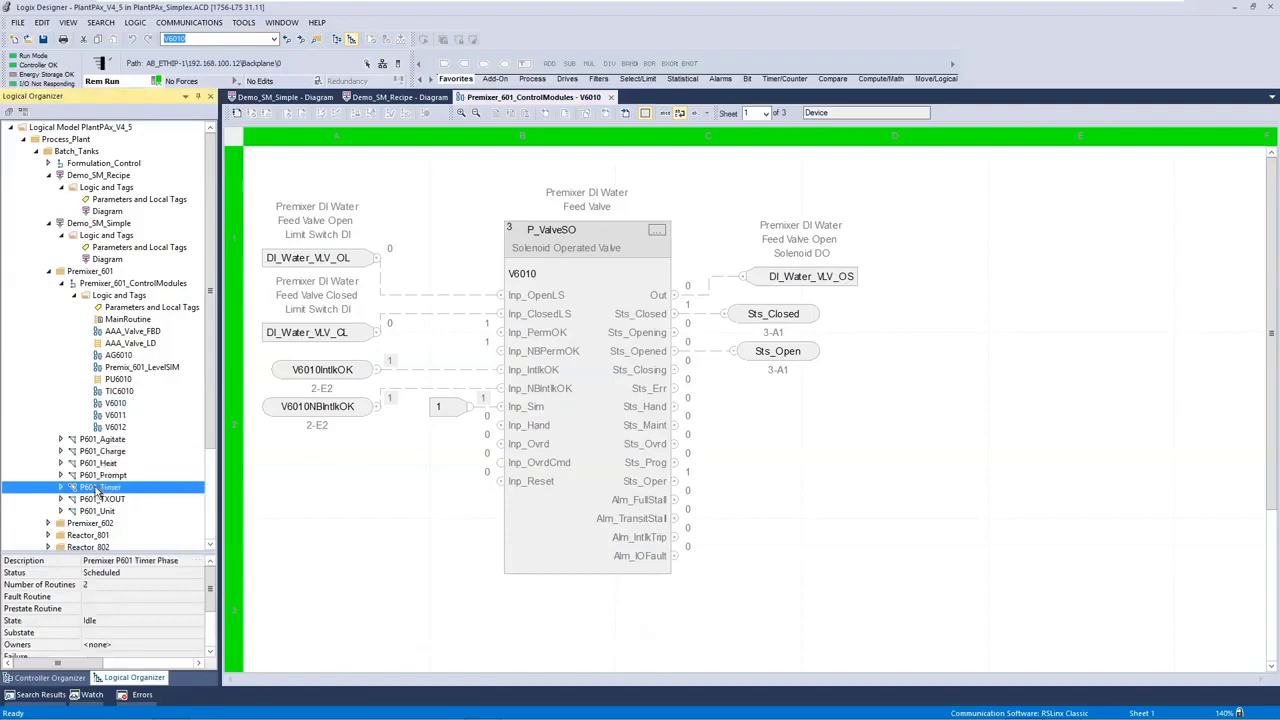
{"action": "left_click", "coordinate": [98, 497]}
{"action": "key", "text": "alt+Tab"}
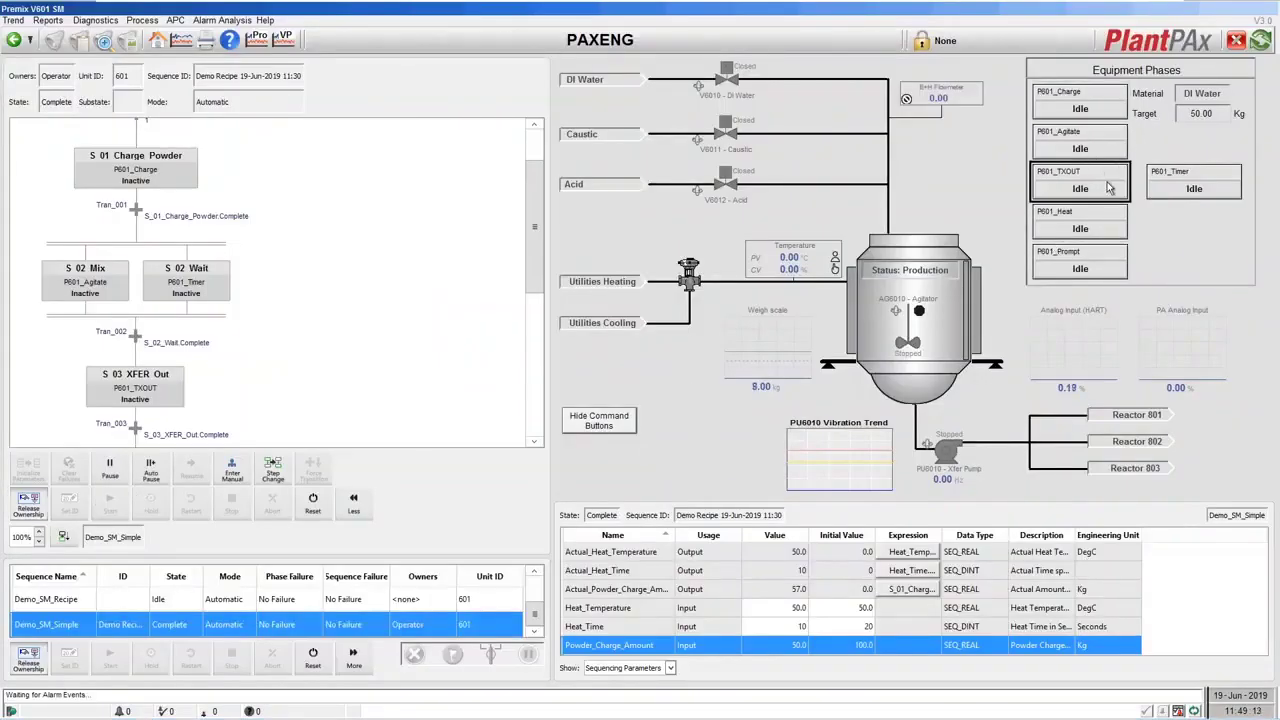
Step: Return to Logix Designer and open the equipment phase monitor for P601_Charge
{"action": "key", "text": "alt+Tab"}
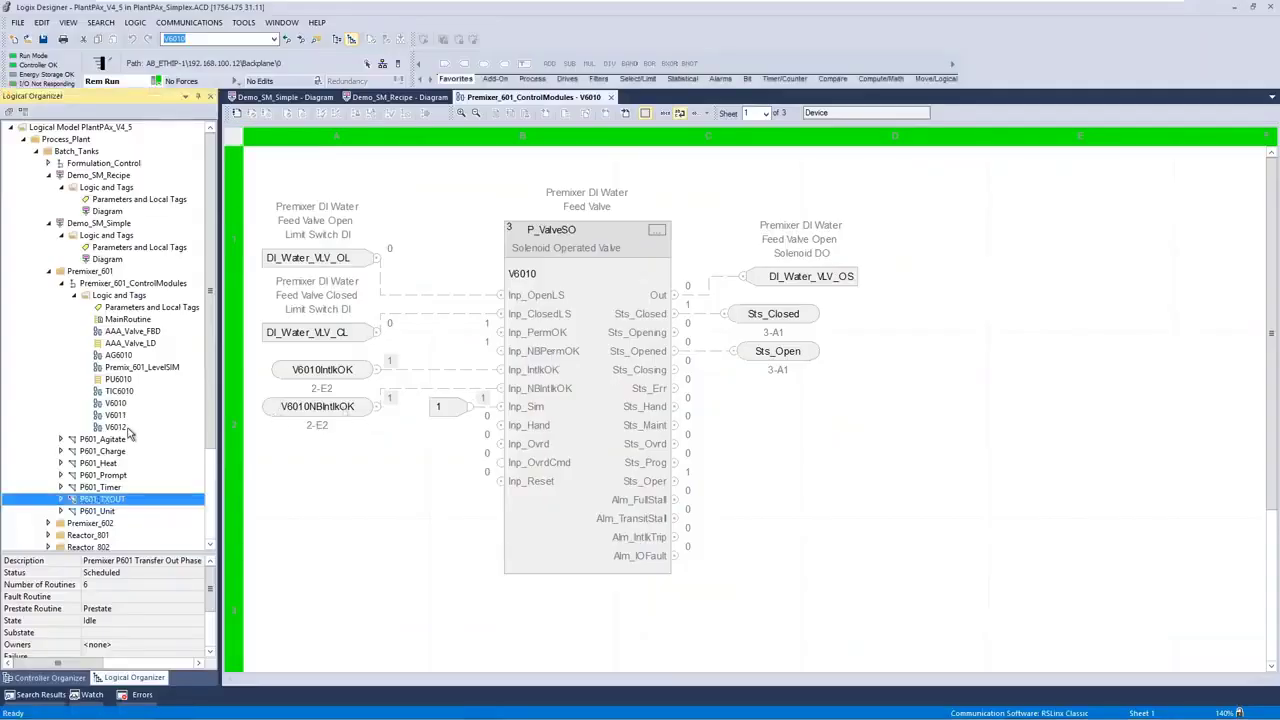
{"action": "left_click", "coordinate": [105, 452]}
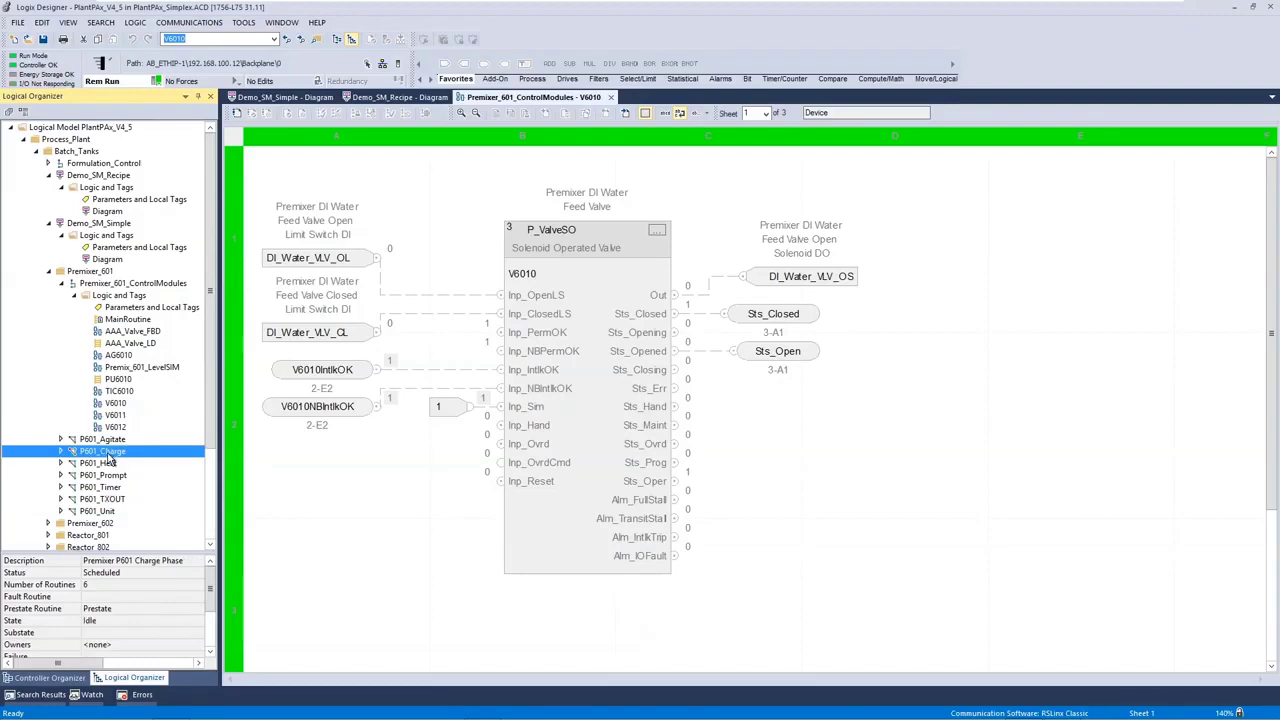
{"action": "right_click", "coordinate": [110, 457]}
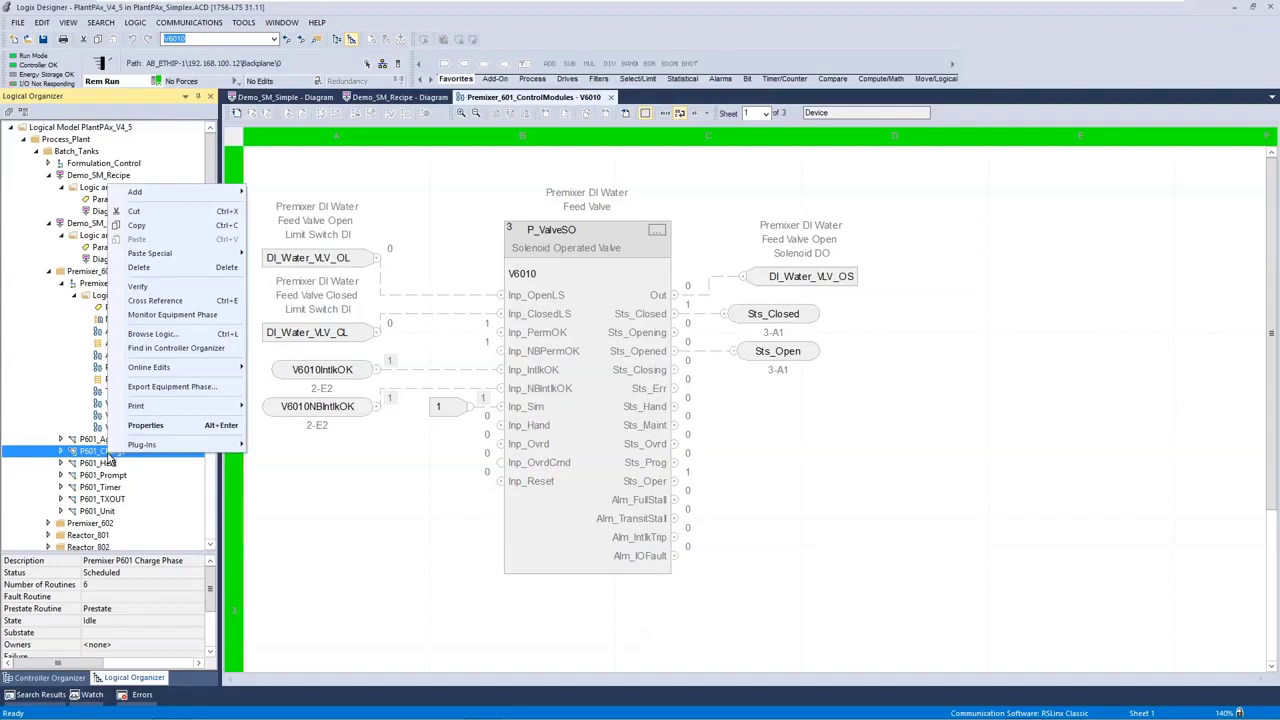
{"action": "left_click", "coordinate": [170, 316]}
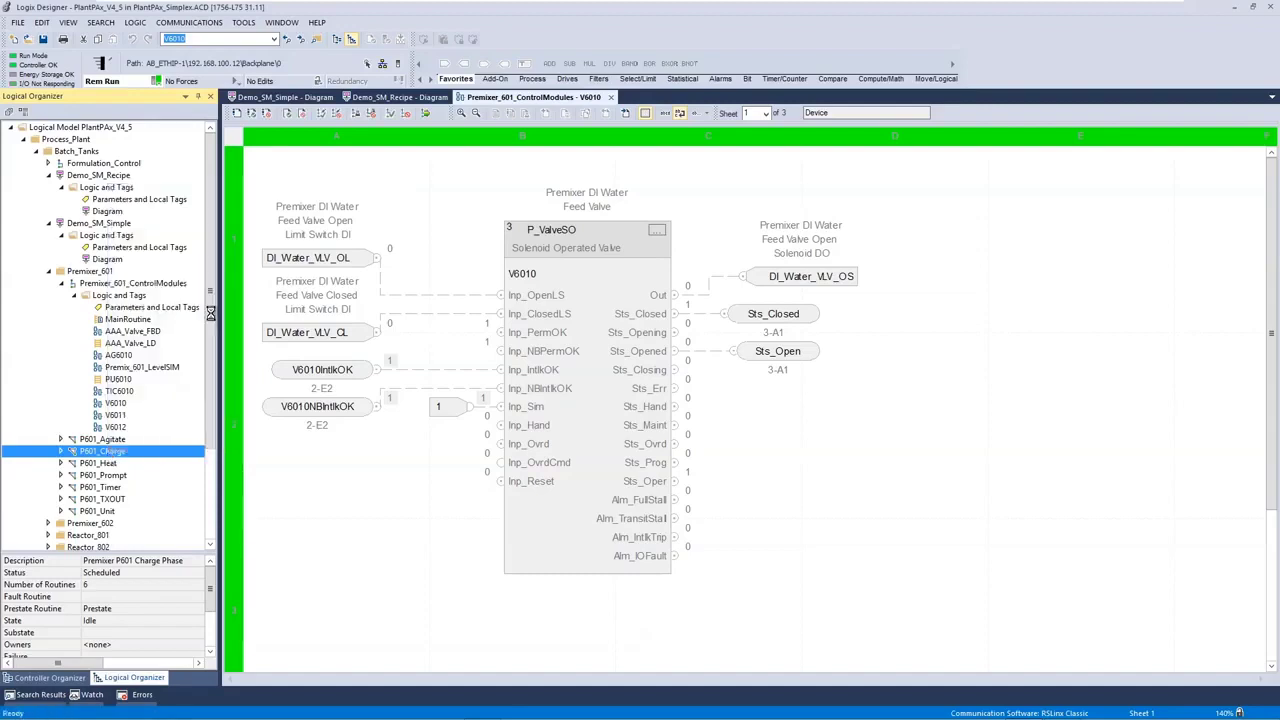